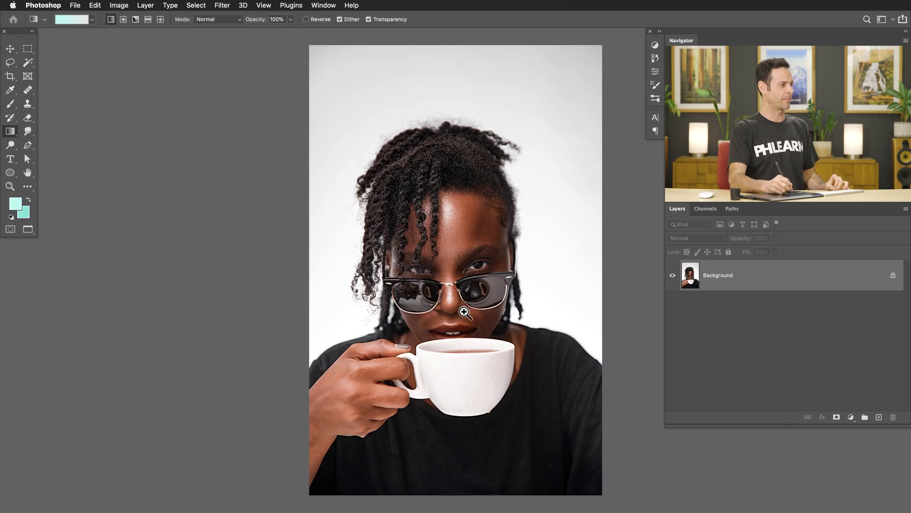
- Create a new layer and brush grey sampled from the lens over the reflection in the lens on the photo's right
{"action": "left_click_drag", "start_coordinate": [464, 312], "coordinate": [451, 295]}
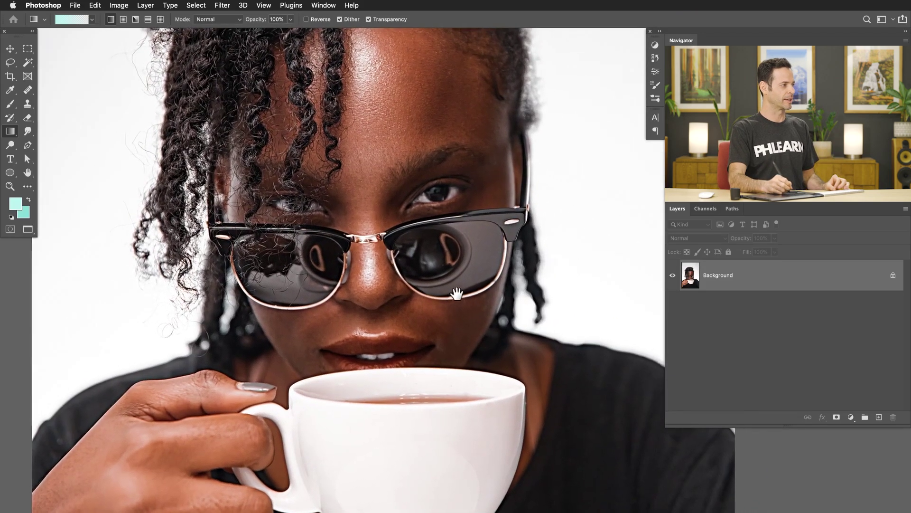
{"action": "key", "text": "alt+shift+super+n"}
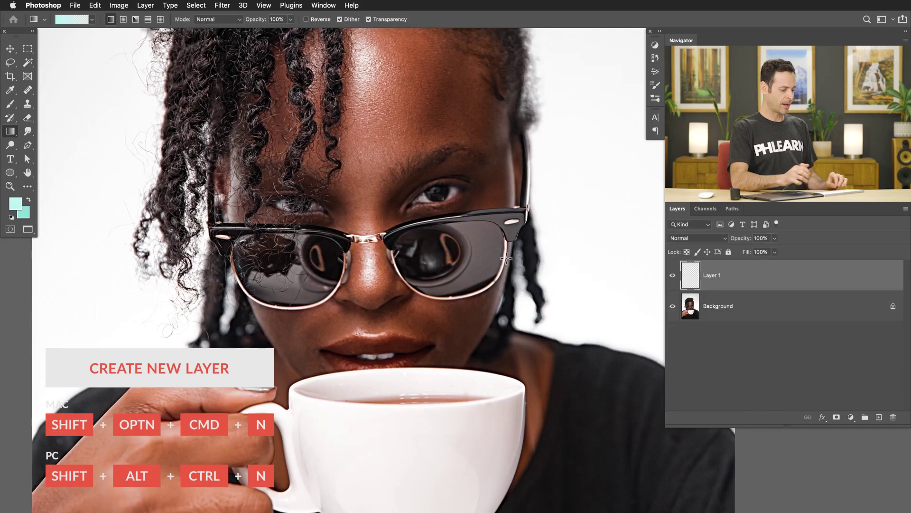
{"action": "key", "text": "b"}
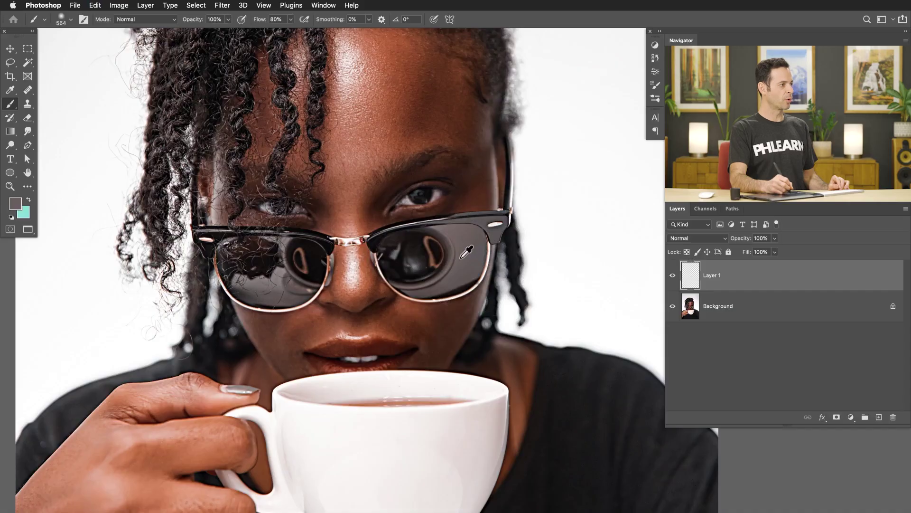
{"action": "left_click", "coordinate": [462, 252], "text": "alt"}
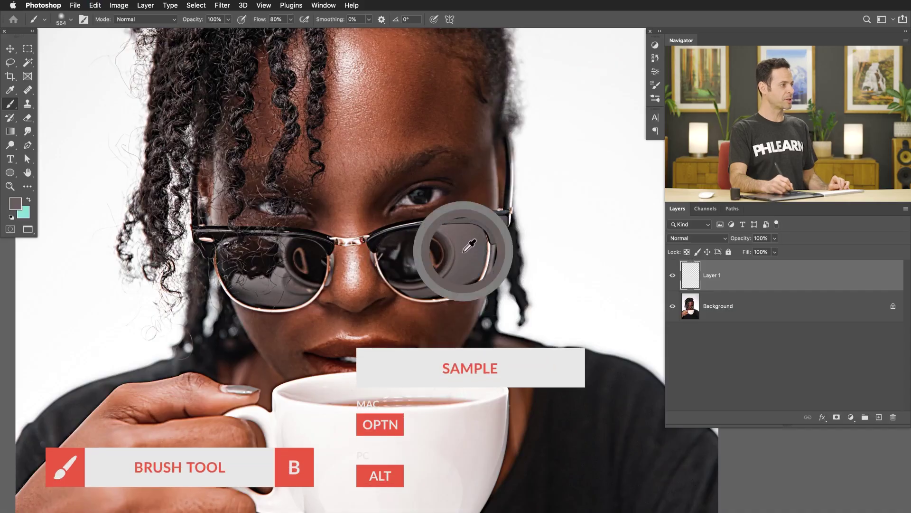
{"action": "mouse_move", "coordinate": [444, 249]}
{"action": "left_mouse_down"}
{"action": "mouse_move", "coordinate": [392, 244]}
{"action": "mouse_move", "coordinate": [447, 229]}
{"action": "mouse_move", "coordinate": [389, 260]}
{"action": "mouse_move", "coordinate": [410, 282]}
{"action": "mouse_move", "coordinate": [424, 257]}
{"action": "mouse_move", "coordinate": [410, 257]}
{"action": "mouse_move", "coordinate": [422, 274]}
{"action": "mouse_move", "coordinate": [439, 273]}
{"action": "mouse_move", "coordinate": [457, 259]}
{"action": "mouse_move", "coordinate": [458, 240]}
{"action": "mouse_move", "coordinate": [421, 249]}
{"action": "mouse_move", "coordinate": [434, 265]}
{"action": "mouse_move", "coordinate": [422, 260]}
{"action": "mouse_move", "coordinate": [405, 277]}
{"action": "mouse_move", "coordinate": [433, 280]}
{"action": "mouse_move", "coordinate": [405, 283]}
{"action": "left_mouse_up"}
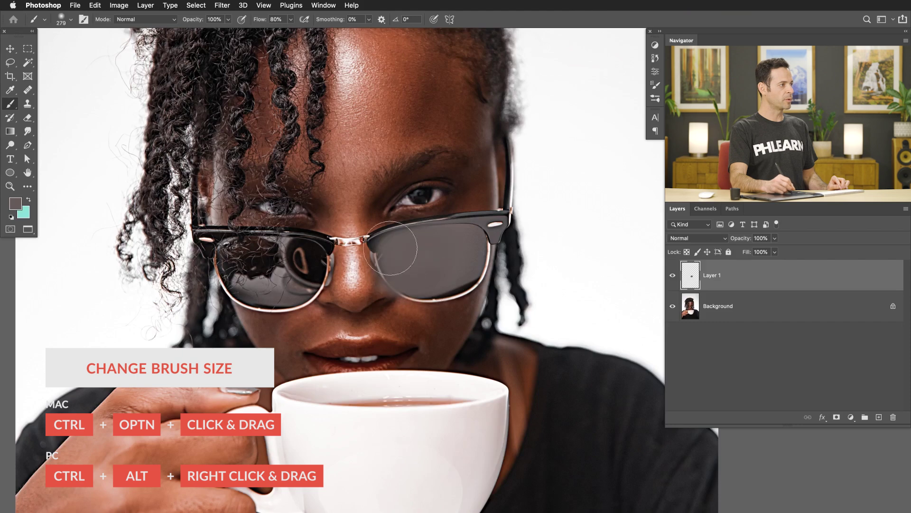
- Cover the reflection in the lens on the photo's left with sampled lens grey using a soft brush
{"action": "mouse_move", "coordinate": [285, 281]}
{"action": "left_mouse_down", "text": "ctrl+alt"}
{"action": "mouse_move", "coordinate": [302, 260]}
{"action": "mouse_move", "coordinate": [321, 260]}
{"action": "mouse_move", "coordinate": [314, 249]}
{"action": "mouse_move", "coordinate": [300, 279]}
{"action": "mouse_move", "coordinate": [317, 276]}
{"action": "mouse_move", "coordinate": [315, 265]}
{"action": "mouse_move", "coordinate": [294, 268]}
{"action": "mouse_move", "coordinate": [294, 284]}
{"action": "mouse_move", "coordinate": [302, 284]}
{"action": "mouse_move", "coordinate": [275, 281]}
{"action": "left_mouse_up", "text": "ctrl+alt"}
{"action": "left_click", "coordinate": [279, 279], "text": "alt"}
{"action": "left_click", "coordinate": [296, 257]}
{"action": "left_click", "coordinate": [287, 278], "text": "alt"}
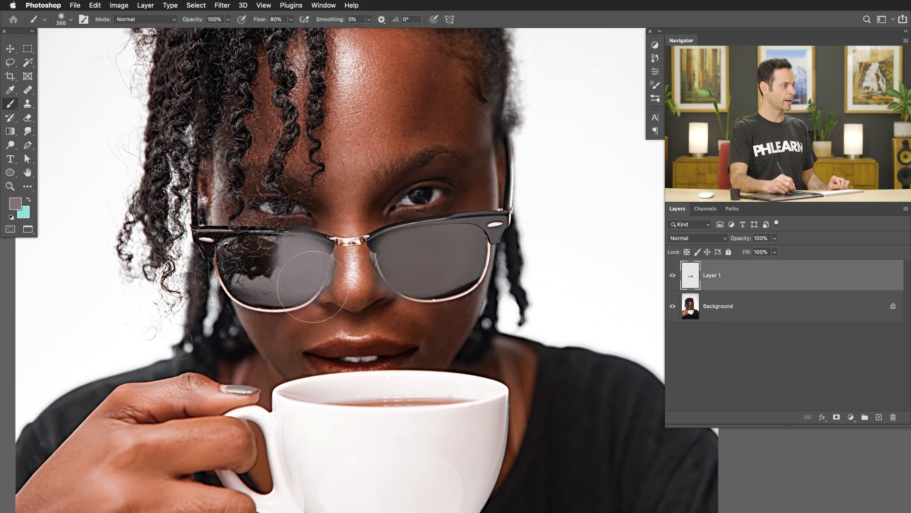
{"action": "left_click", "coordinate": [281, 298], "text": "alt"}
{"action": "mouse_move", "coordinate": [308, 294]}
{"action": "left_mouse_down"}
{"action": "mouse_move", "coordinate": [266, 184]}
{"action": "mouse_move", "coordinate": [319, 283]}
{"action": "mouse_move", "coordinate": [279, 282]}
{"action": "mouse_move", "coordinate": [330, 262]}
{"action": "mouse_move", "coordinate": [325, 269]}
{"action": "mouse_move", "coordinate": [275, 255]}
{"action": "left_mouse_up"}
- Lower the brush flow to 20% and blend the painted grey inside the lens beside the hair strands
{"action": "key", "text": "shift+2"}
{"action": "left_click", "coordinate": [309, 270], "text": "alt"}
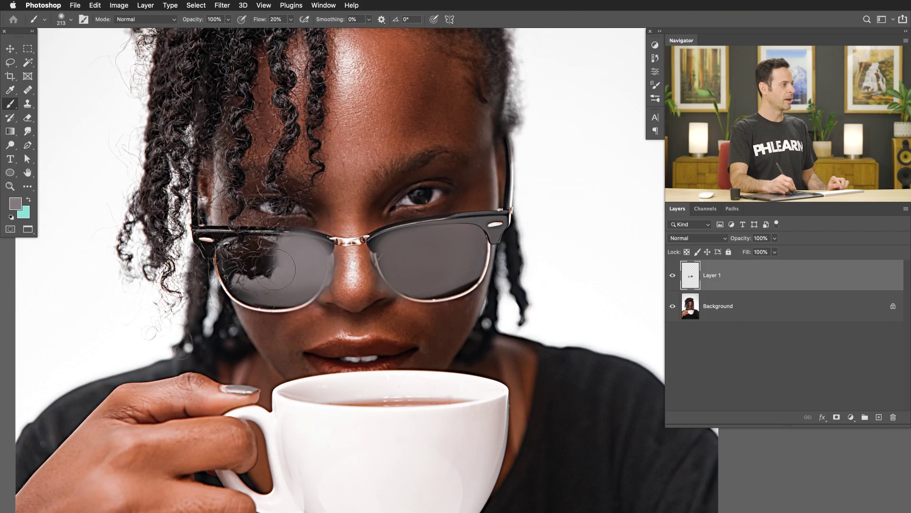
{"action": "left_click", "coordinate": [259, 283], "text": "alt"}
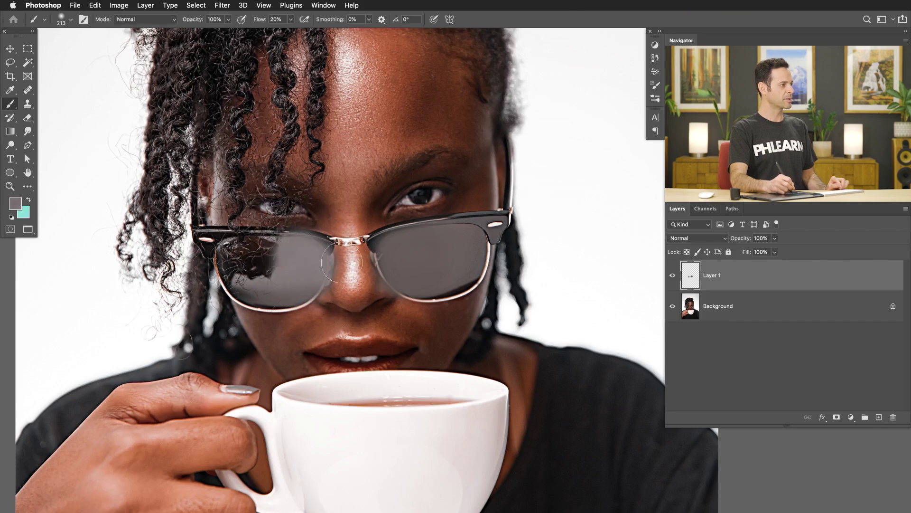
- Compare the lenses with Layer 1 hidden and shown, and even out the lens on the photo's right with sampled grey
{"action": "left_click_drag", "start_coordinate": [401, 287], "coordinate": [433, 272]}
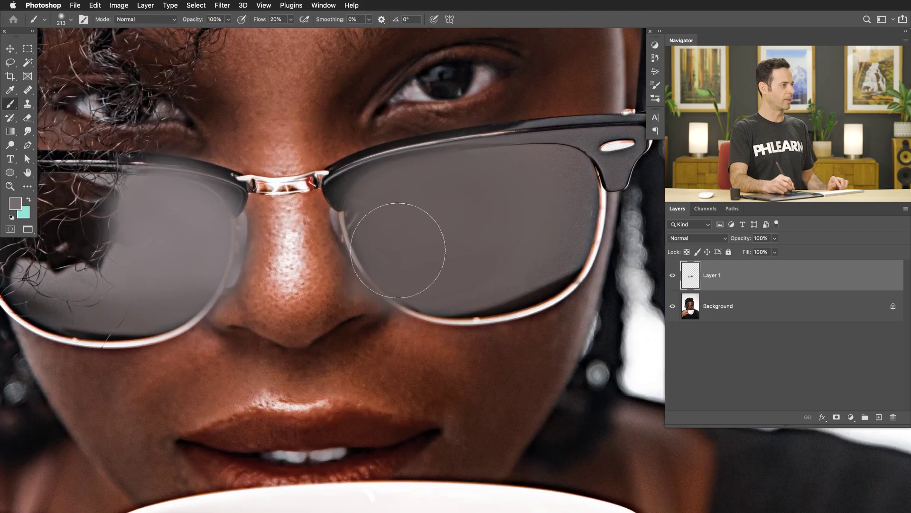
{"action": "left_click", "coordinate": [673, 275]}
{"action": "left_click", "coordinate": [673, 275]}
{"action": "left_click", "coordinate": [673, 275]}
{"action": "left_click", "coordinate": [673, 276]}
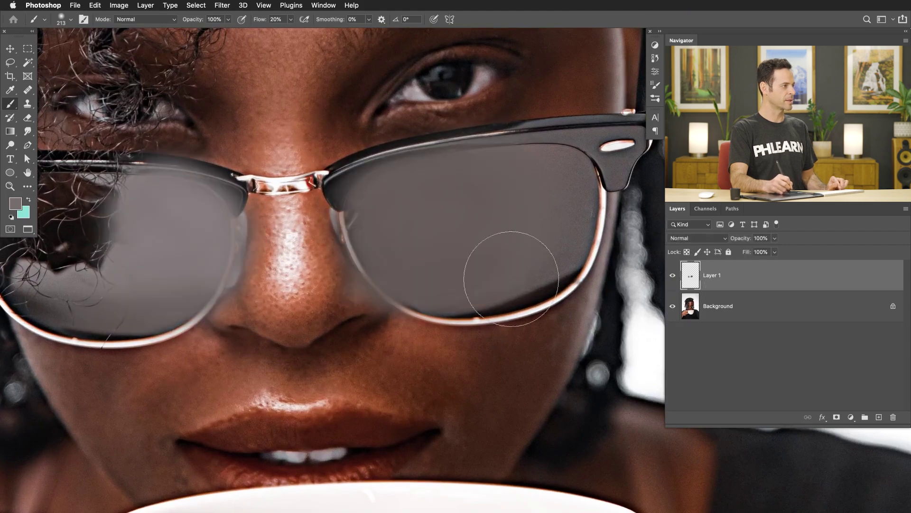
{"action": "left_click", "coordinate": [398, 200], "text": "alt"}
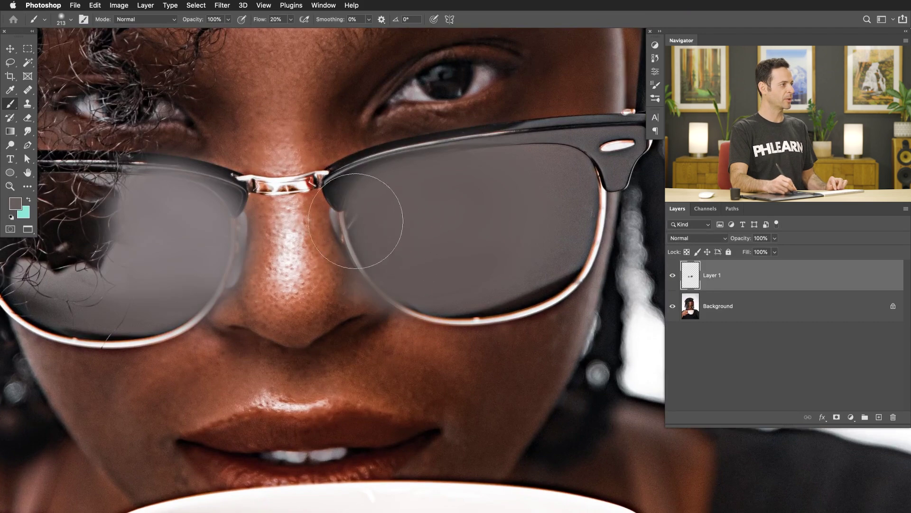
{"action": "mouse_move", "coordinate": [459, 249]}
{"action": "left_mouse_down"}
{"action": "mouse_move", "coordinate": [414, 254]}
{"action": "mouse_move", "coordinate": [411, 291]}
{"action": "left_mouse_up"}
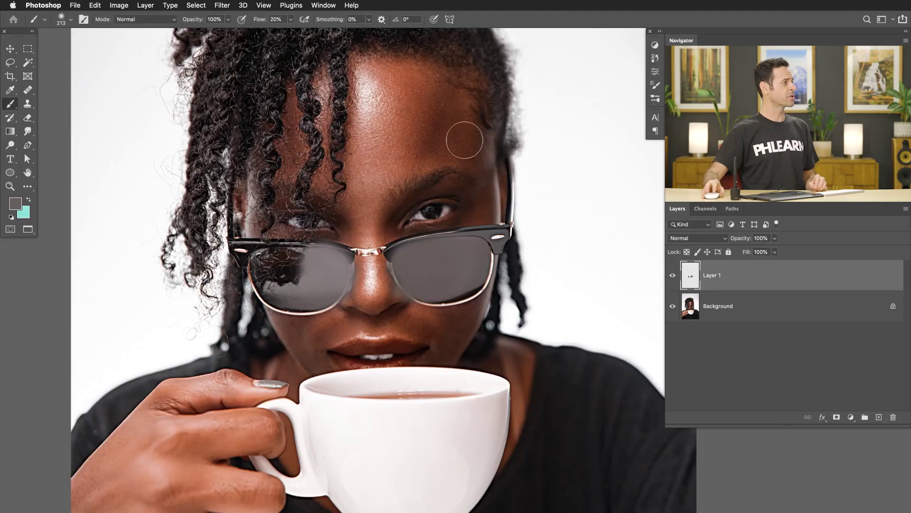
- Bring up the keyboard shortcut settings and find the Layer Mask commands in the Layer menu group
{"action": "left_click", "coordinate": [95, 5]}
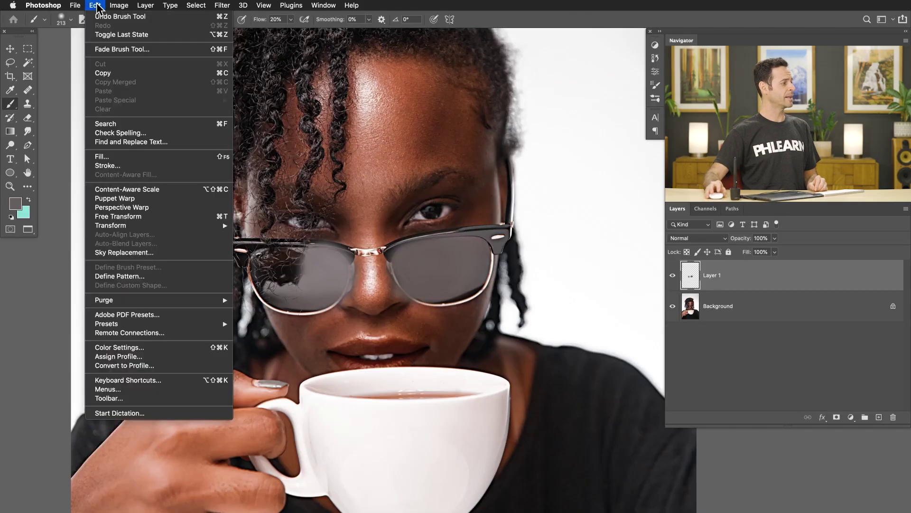
{"action": "left_click", "coordinate": [134, 379]}
{"action": "left_click_drag", "start_coordinate": [365, 88], "coordinate": [218, 28]}
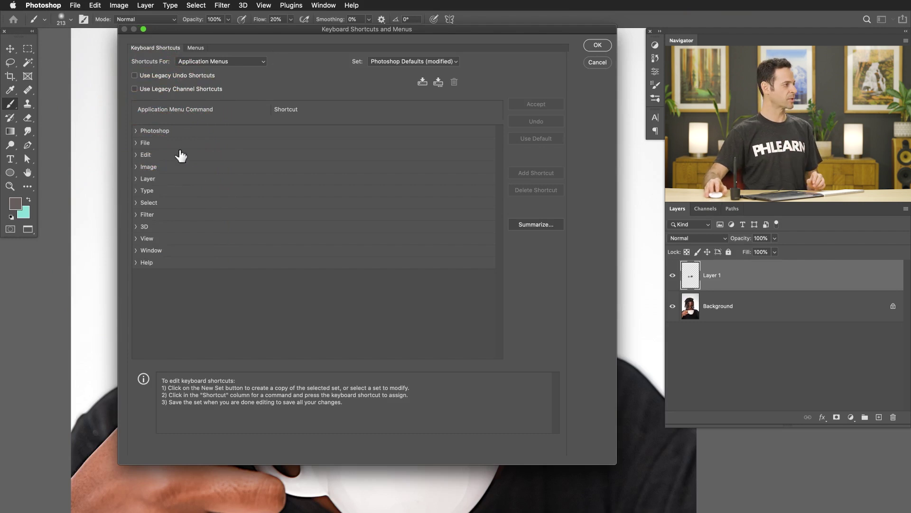
{"action": "left_click", "coordinate": [136, 179]}
{"action": "scroll", "coordinate": [212, 213], "scroll_direction": "down", "scroll_amount": 15}
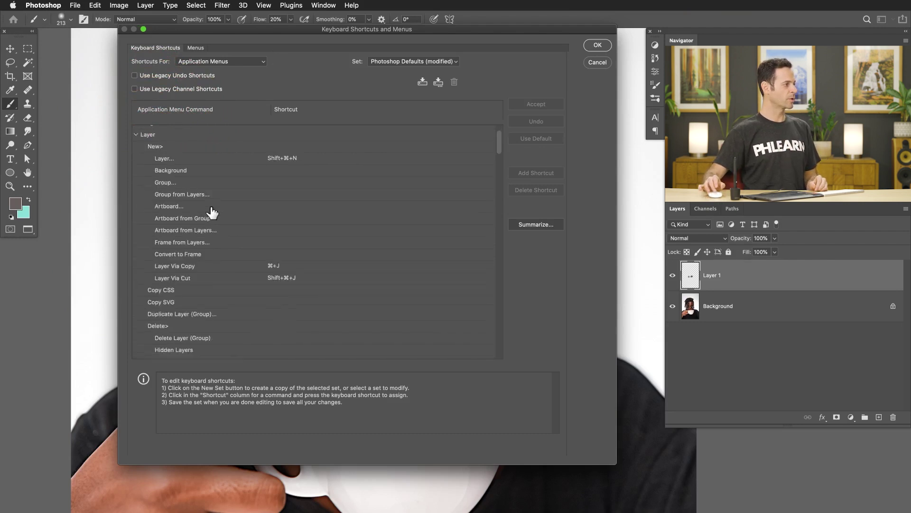
{"action": "scroll", "coordinate": [212, 214], "scroll_direction": "down", "scroll_amount": 8}
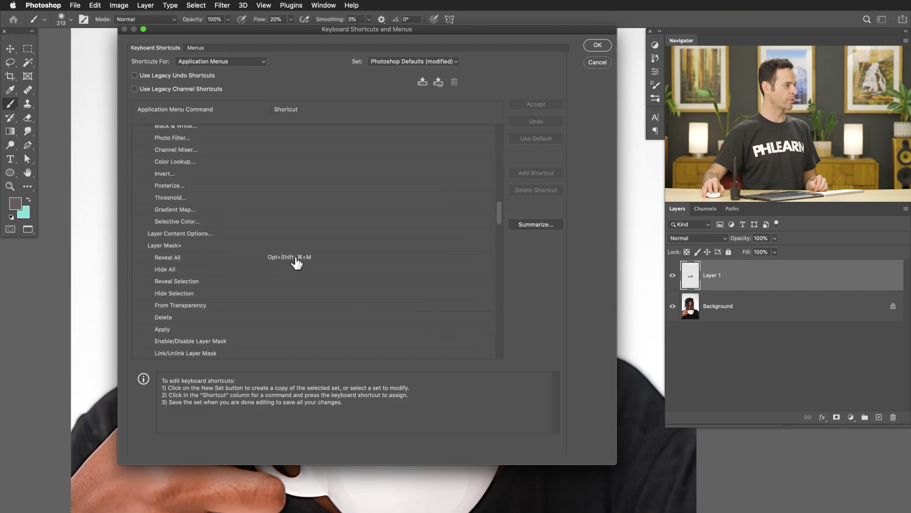
- Assign the shortcut Opt+Shift+⌘+M to the Layer Mask Reveal All command
{"action": "left_click", "coordinate": [295, 258]}
{"action": "key", "text": "BackSpace"}
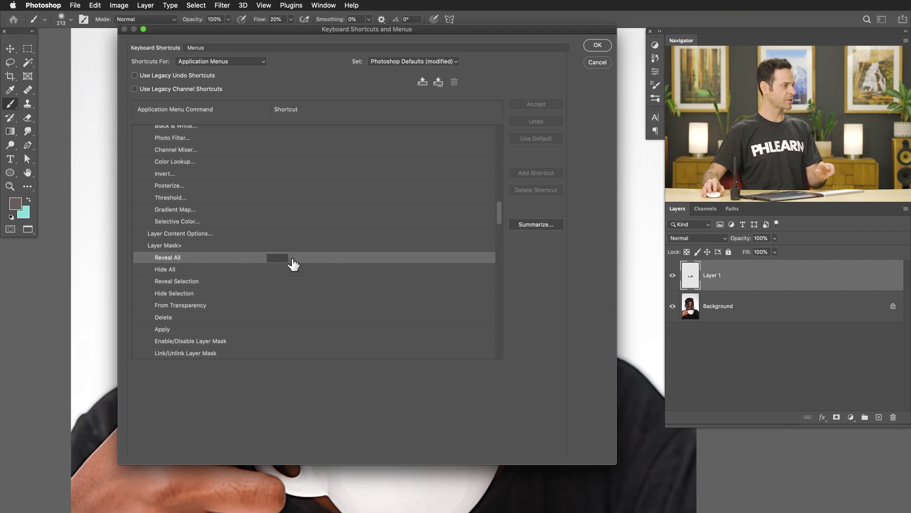
{"action": "key", "text": "alt+shift+super+m"}
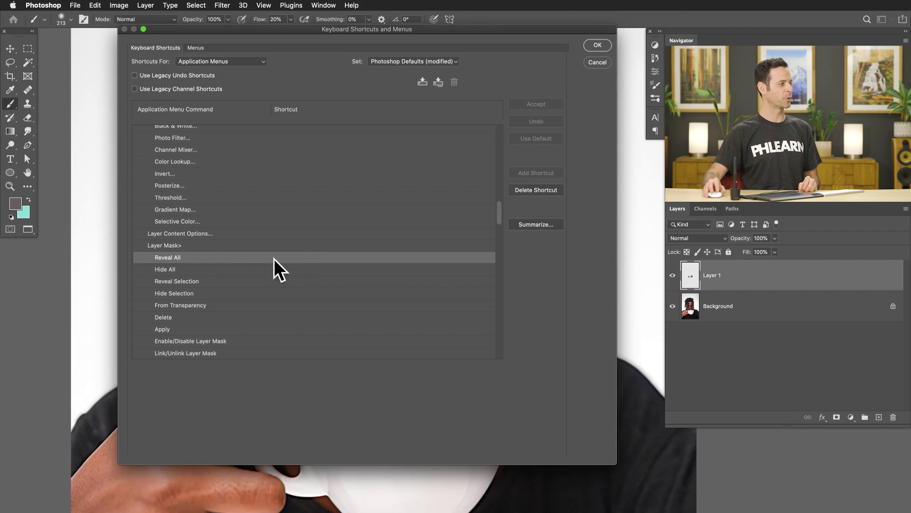
{"action": "left_click", "coordinate": [187, 270]}
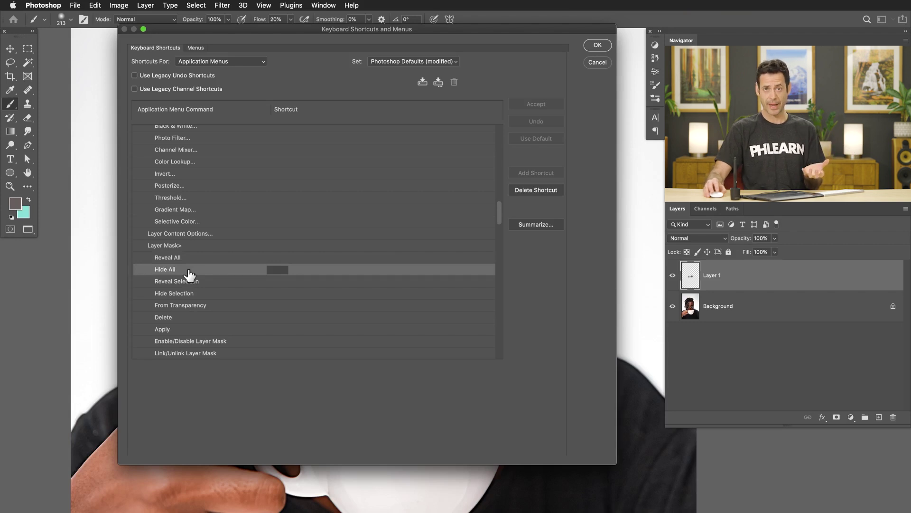
{"action": "left_click", "coordinate": [195, 258]}
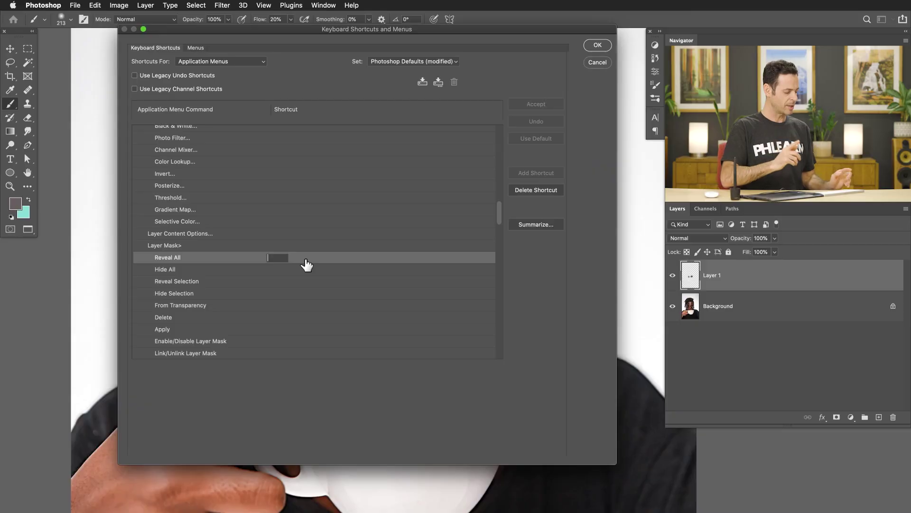
{"action": "key", "text": "alt+shift+super+m"}
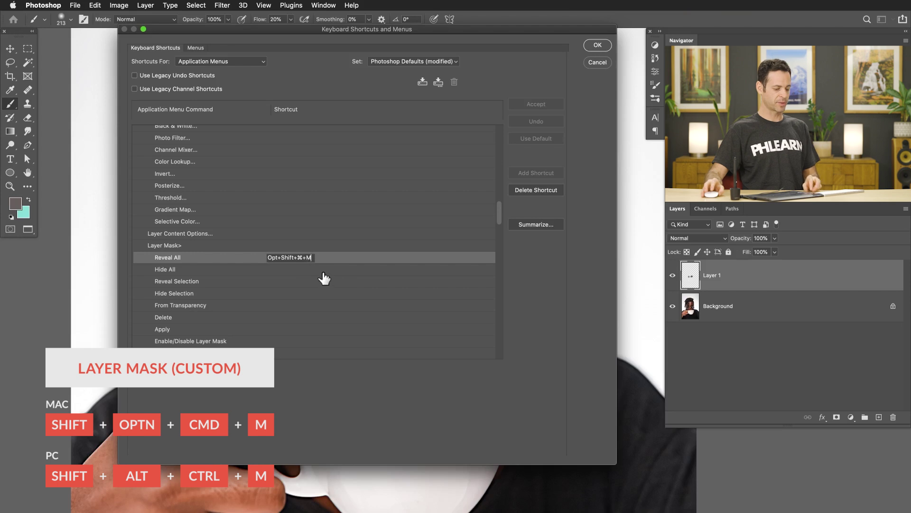
{"action": "left_click", "coordinate": [324, 274]}
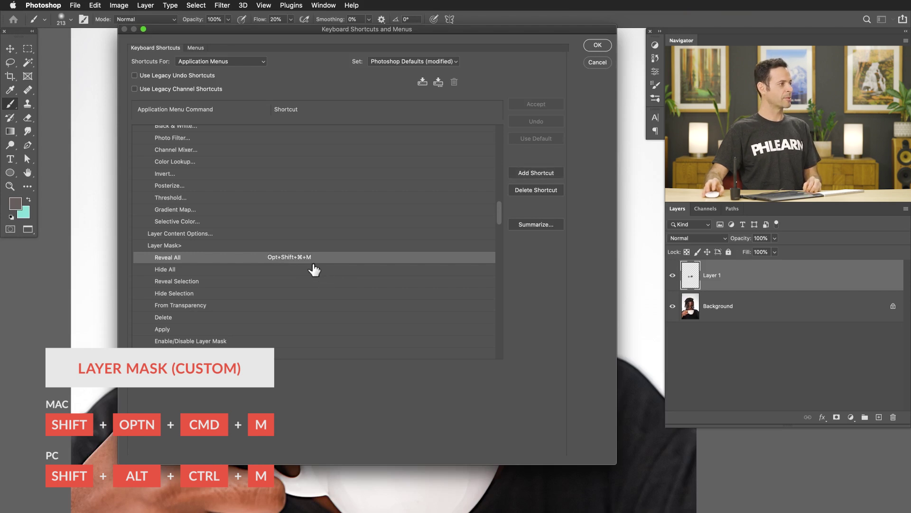
- Try to assign the shortcut ⌘+U to the Layer Mask Hide All command
{"action": "left_click", "coordinate": [283, 271]}
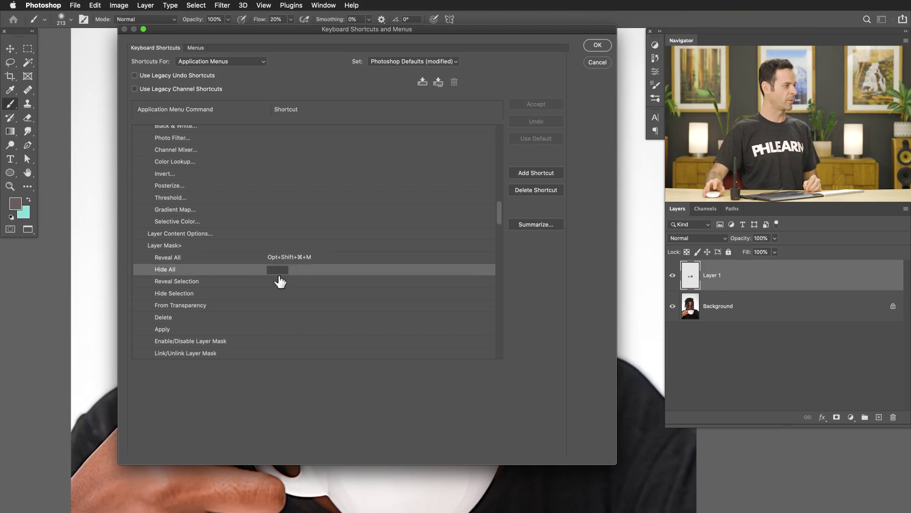
{"action": "key", "text": "super+u"}
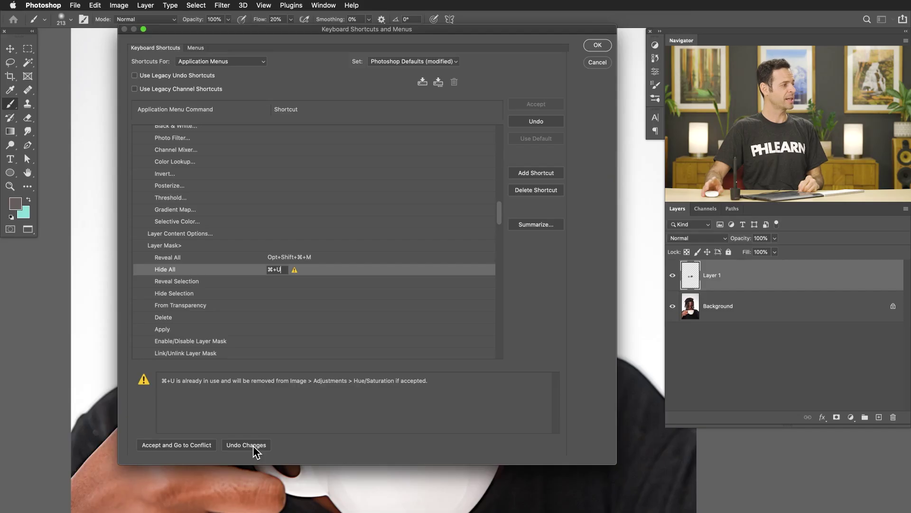
{"action": "left_click", "coordinate": [253, 446]}
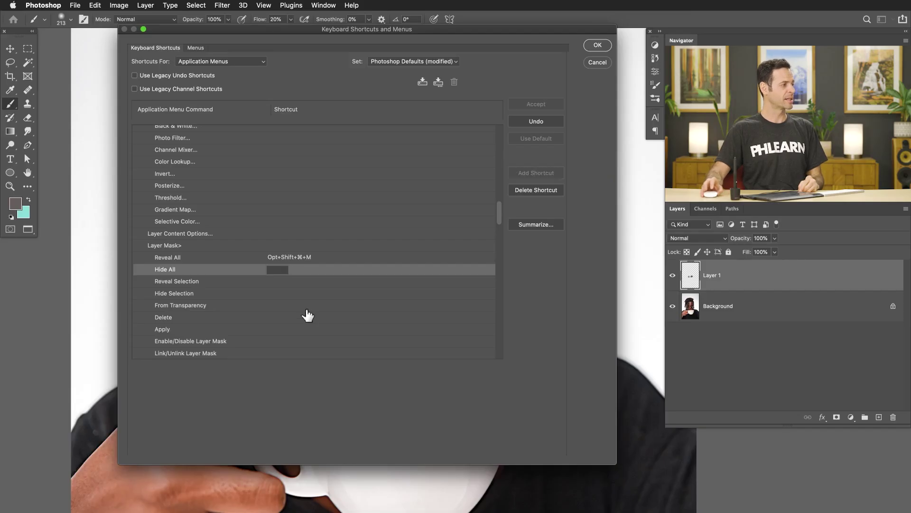
{"action": "left_click", "coordinate": [278, 258]}
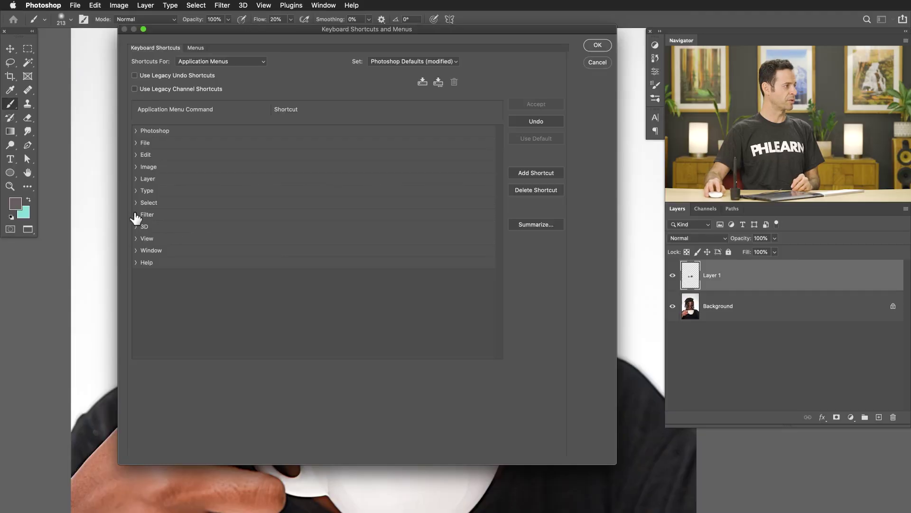
- Review the Filter menu shortcuts for Gaussian Blur and High Pass, and accept the keyboard shortcut settings
{"action": "left_click", "coordinate": [135, 215]}
{"action": "scroll", "coordinate": [225, 228], "scroll_direction": "down", "scroll_amount": 10}
{"action": "scroll", "coordinate": [228, 229], "scroll_direction": "up", "scroll_amount": 5}
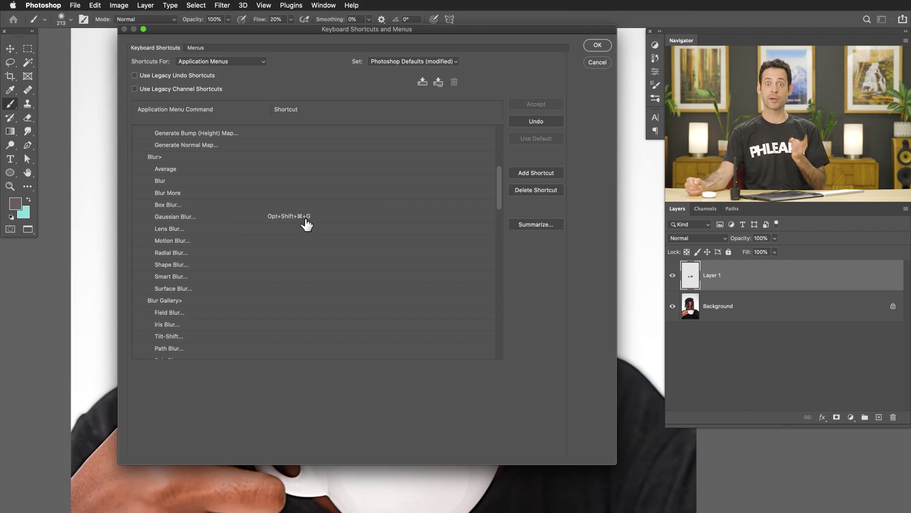
{"action": "scroll", "coordinate": [307, 224], "scroll_direction": "down", "scroll_amount": 20}
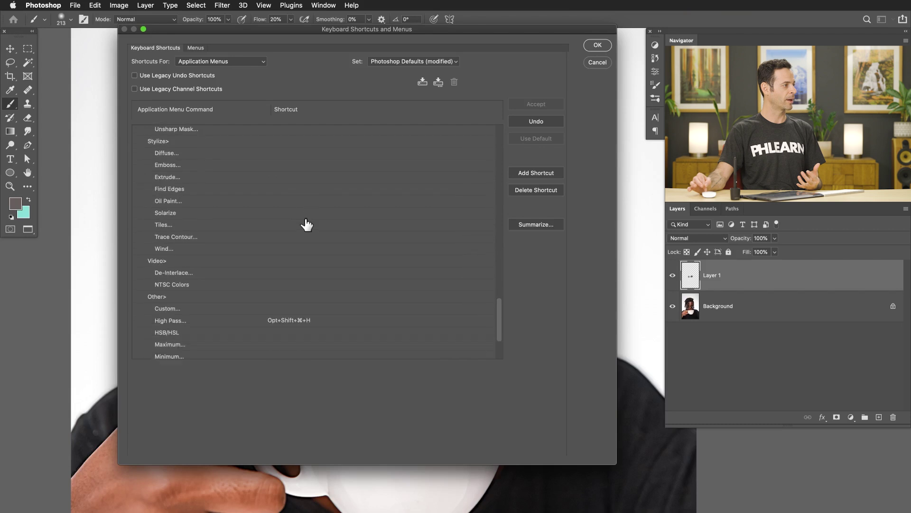
{"action": "scroll", "coordinate": [306, 224], "scroll_direction": "down", "scroll_amount": 1}
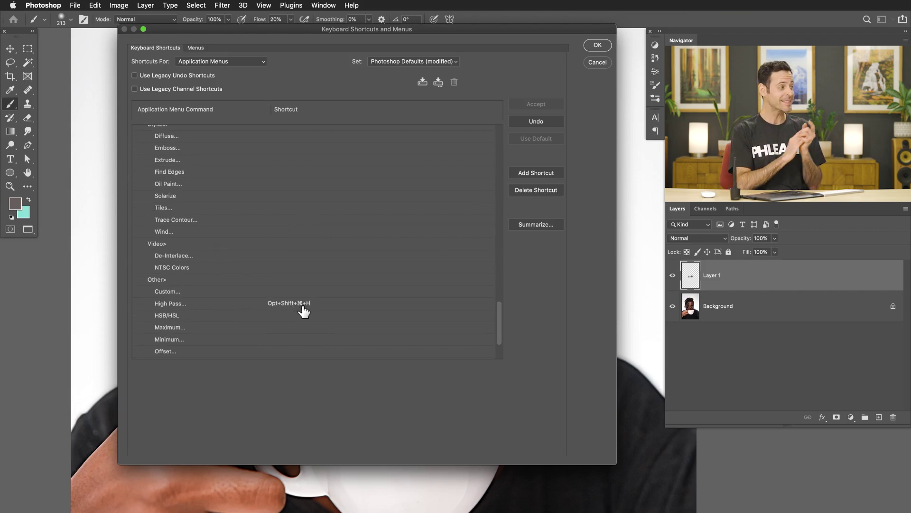
{"action": "left_click", "coordinate": [598, 45]}
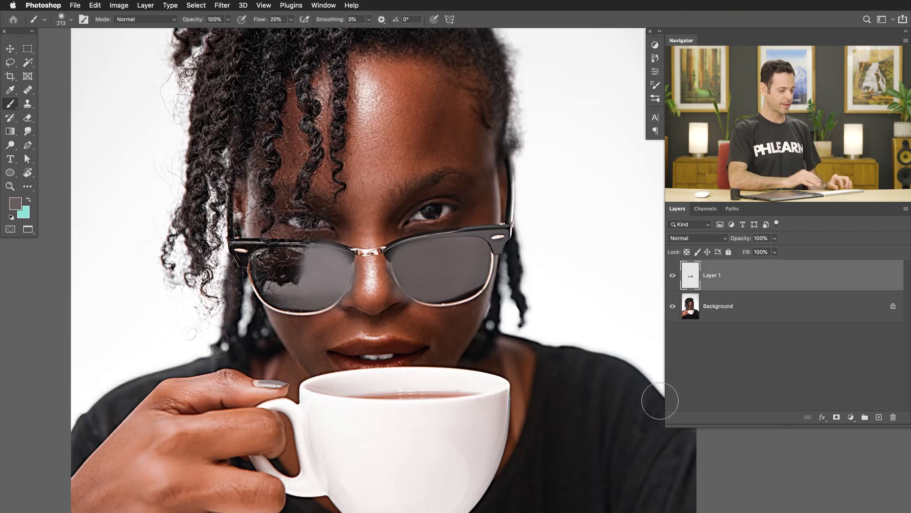
- Add a reveal-all mask to Layer 1 and paint black on it where grey spills over the glasses frame and nose
{"action": "key", "text": "shift+alt+super+m"}
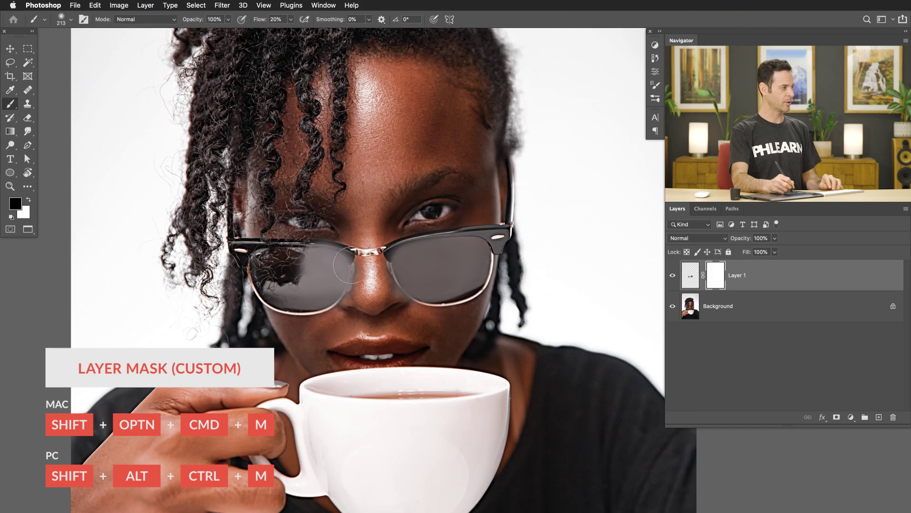
{"action": "left_click_drag", "start_coordinate": [400, 251], "coordinate": [385, 258]}
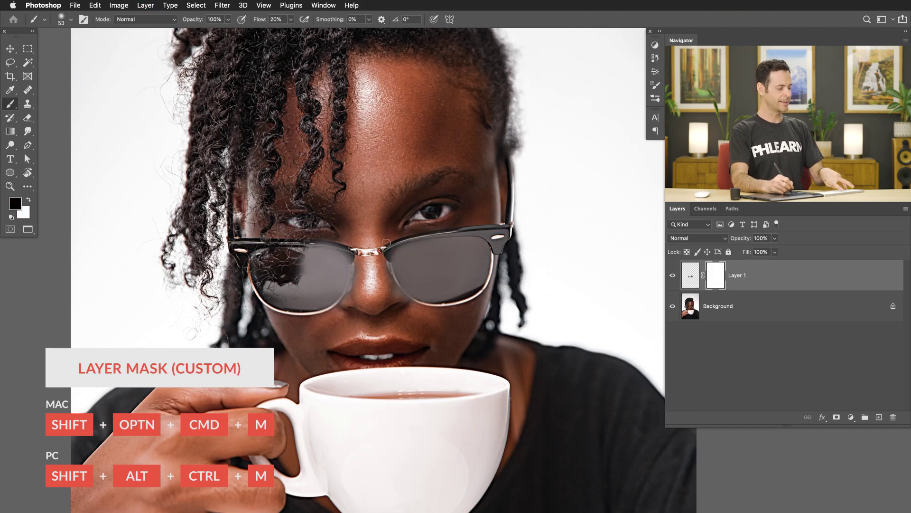
{"action": "key", "text": "bracketright"}
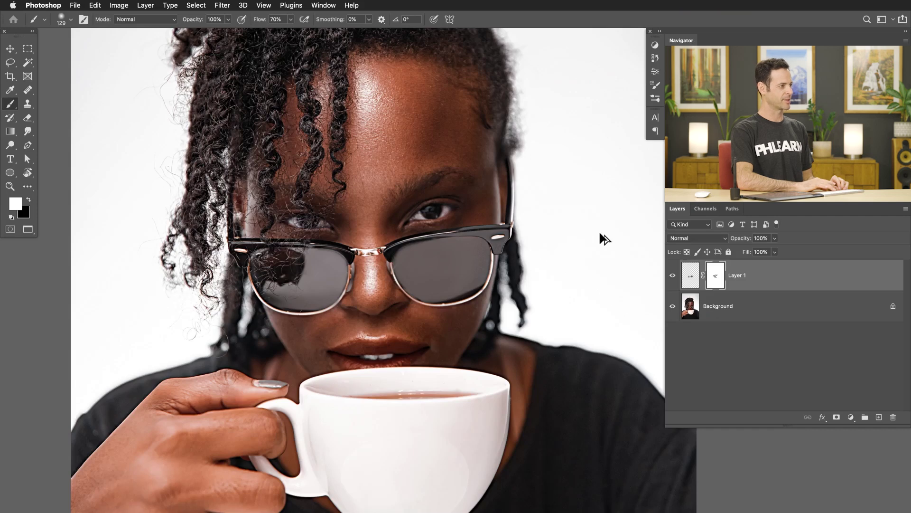
- Toggle Layer 1's visibility repeatedly to compare the lenses before and after the reflection removal
{"action": "key", "text": "super+comma"}
{"action": "key", "text": "super+comma"}
{"action": "key", "text": "super+comma"}
{"action": "key", "text": "super+comma"}
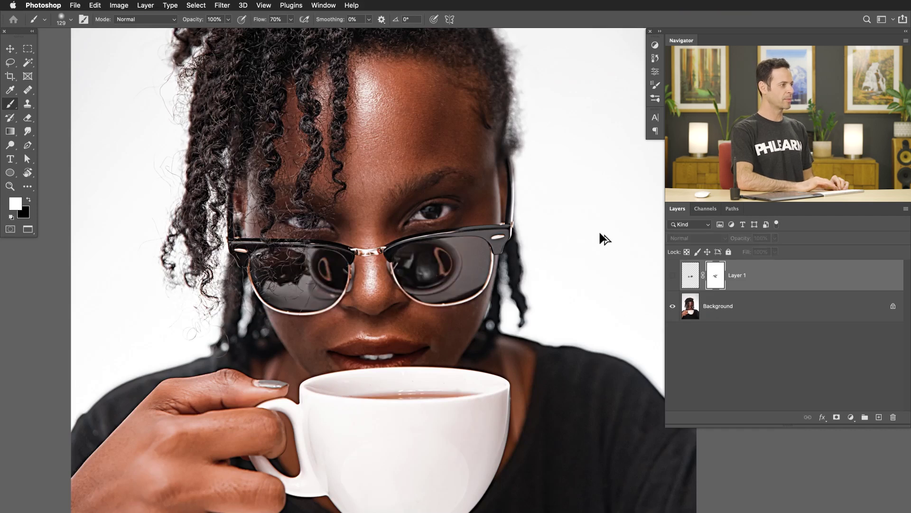
{"action": "key", "text": "super+comma"}
{"action": "key", "text": "super+comma"}
{"action": "key", "text": "super+comma"}
{"action": "key", "text": "super+comma"}
{"action": "key", "text": "super+comma"}
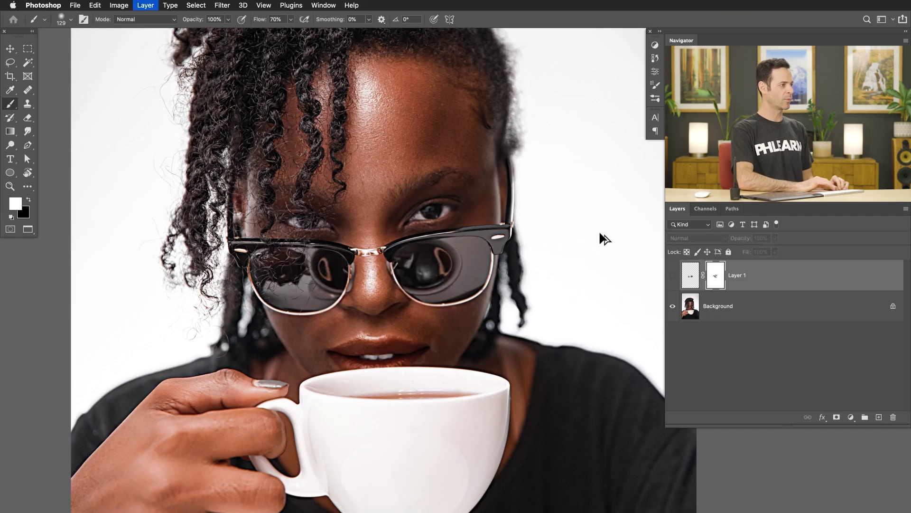
- Show Layer 1 and switch it off and on to check the retouched lenses against the original photo
{"action": "key", "text": "super+comma"}
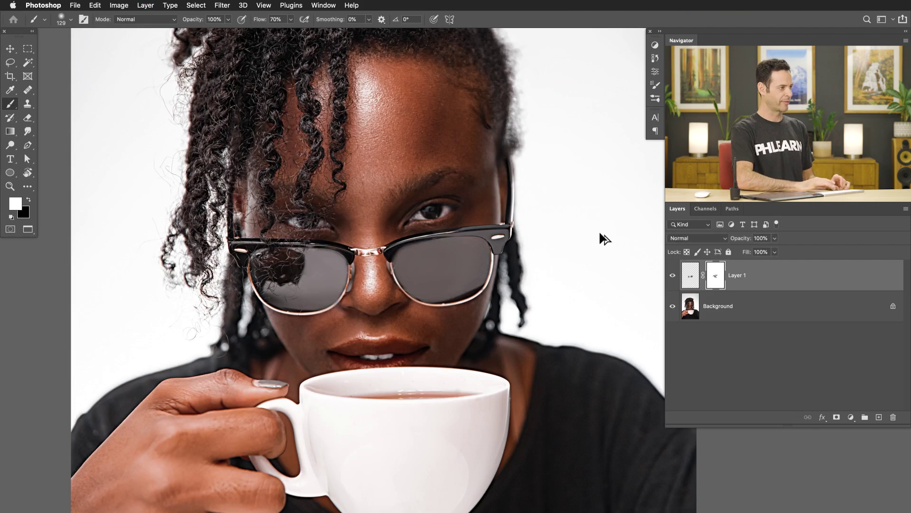
{"action": "key", "text": "super+comma"}
{"action": "key", "text": "super+comma"}
{"action": "key", "text": "super+comma"}
{"action": "key", "text": "super+comma"}
{"action": "key", "text": "super+comma"}
{"action": "key", "text": "super+comma"}
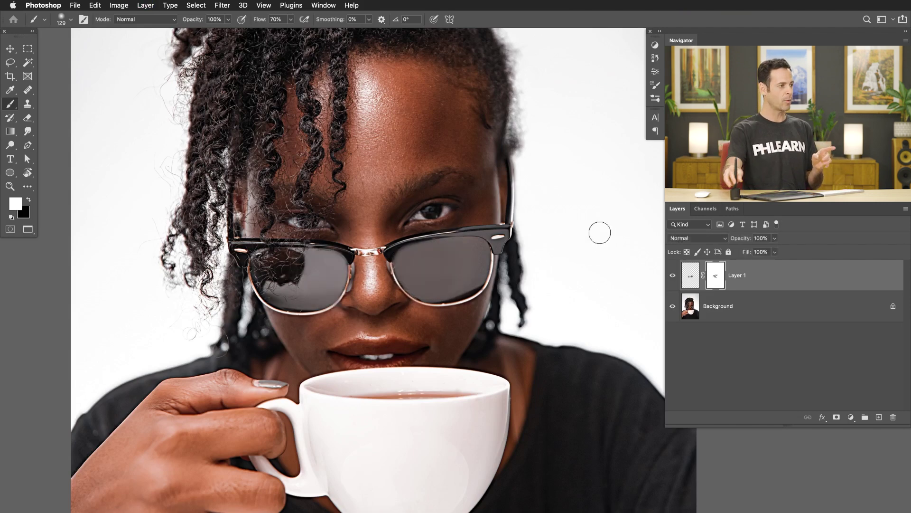
- Look up the Hide Layers shortcut in the keyboard shortcut settings and test it by hiding and showing Layer 1
{"action": "left_click", "coordinate": [99, 7]}
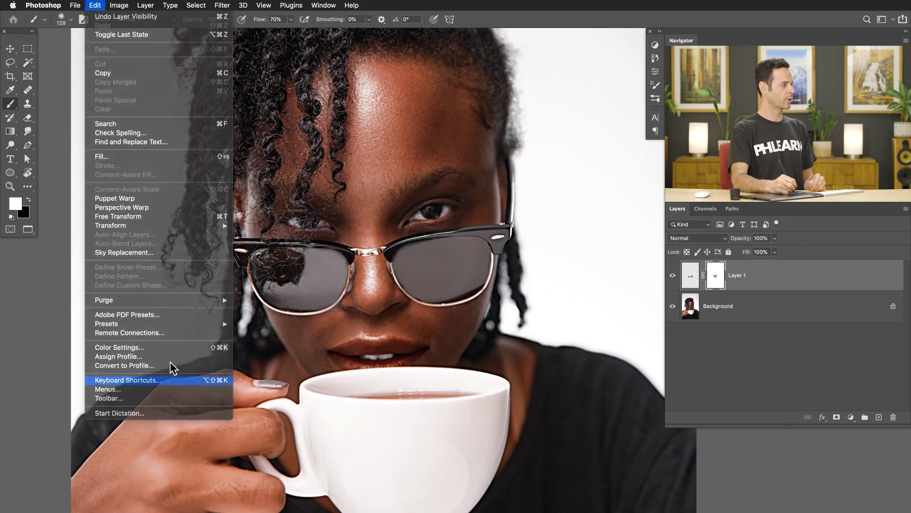
{"action": "left_click", "coordinate": [128, 379]}
{"action": "left_click", "coordinate": [136, 179]}
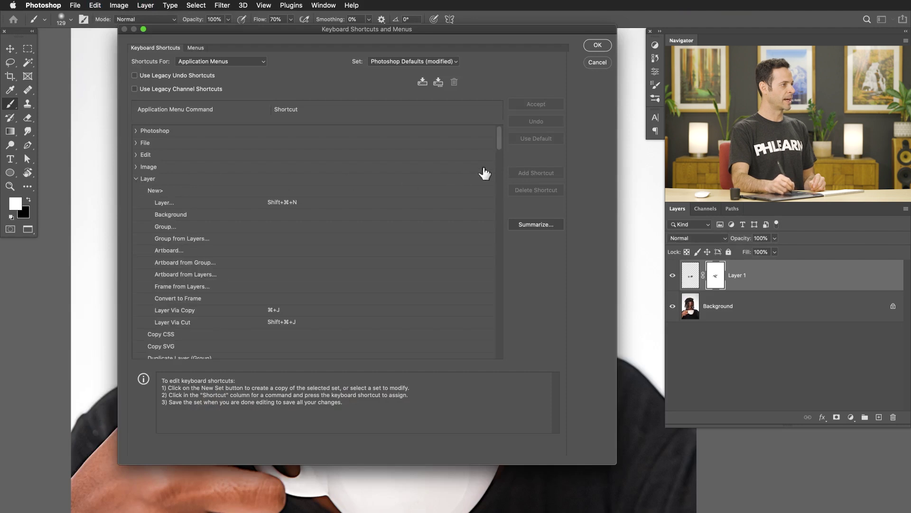
{"action": "left_click_drag", "start_coordinate": [499, 135], "coordinate": [494, 299]}
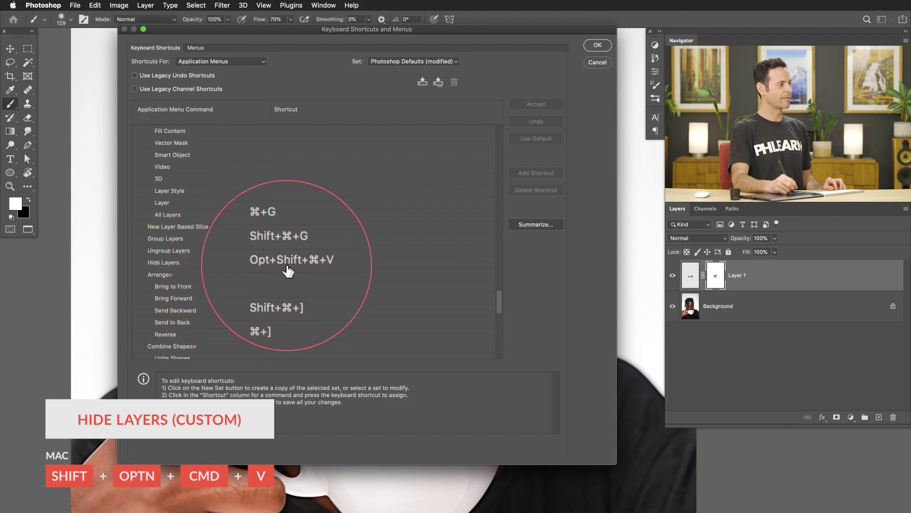
{"action": "left_click", "coordinate": [597, 62]}
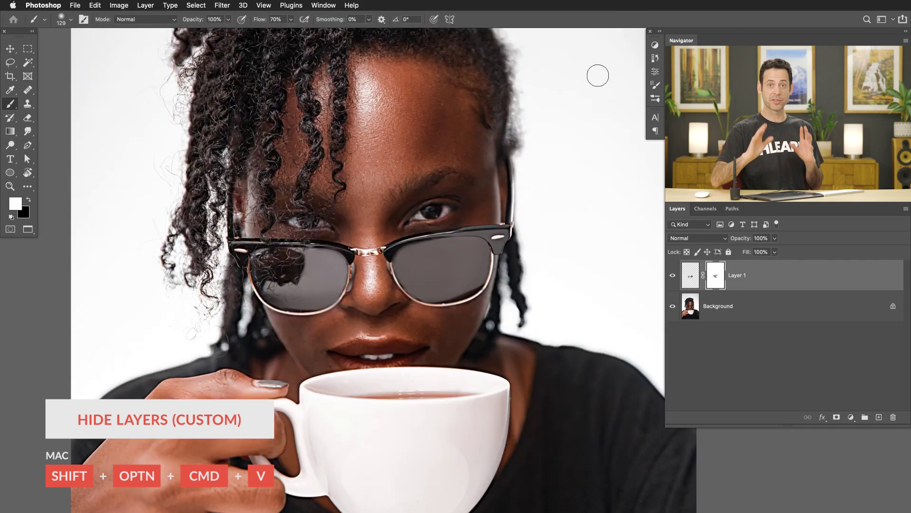
{"action": "key", "text": "shift+alt+super+v"}
{"action": "key", "text": "shift+alt+super+v"}
- Create a new layer clipped to Layer 1 and paint a soft, near-white highlight over the right-hand lens at 10% flow
{"action": "key", "text": "shift+alt+super+n"}
{"action": "key", "text": "alt+super+g"}
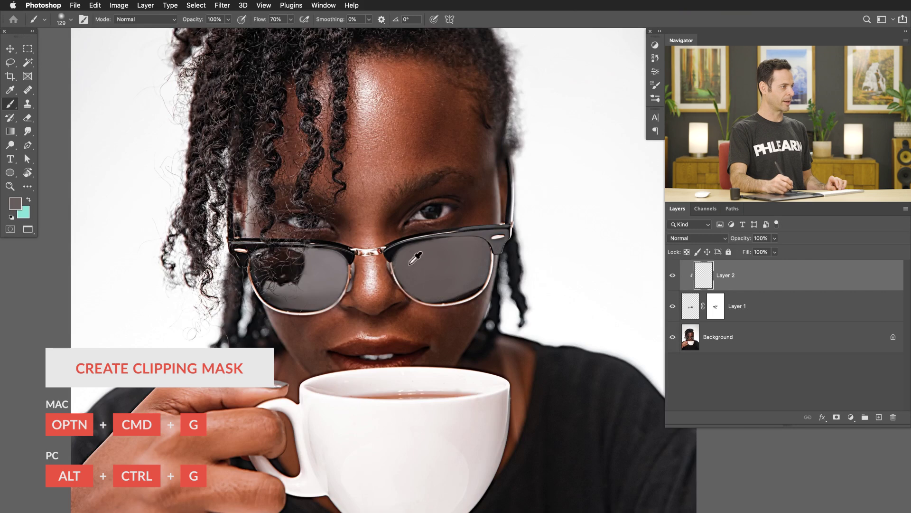
{"action": "left_click", "coordinate": [461, 302], "text": "alt"}
{"action": "left_click_drag", "start_coordinate": [397, 285], "coordinate": [438, 285]}
{"action": "key", "text": "shift+1"}
{"action": "mouse_move", "coordinate": [417, 238]}
{"action": "left_mouse_down"}
{"action": "mouse_move", "coordinate": [392, 258]}
{"action": "mouse_move", "coordinate": [416, 258]}
{"action": "mouse_move", "coordinate": [427, 246]}
{"action": "left_mouse_up"}
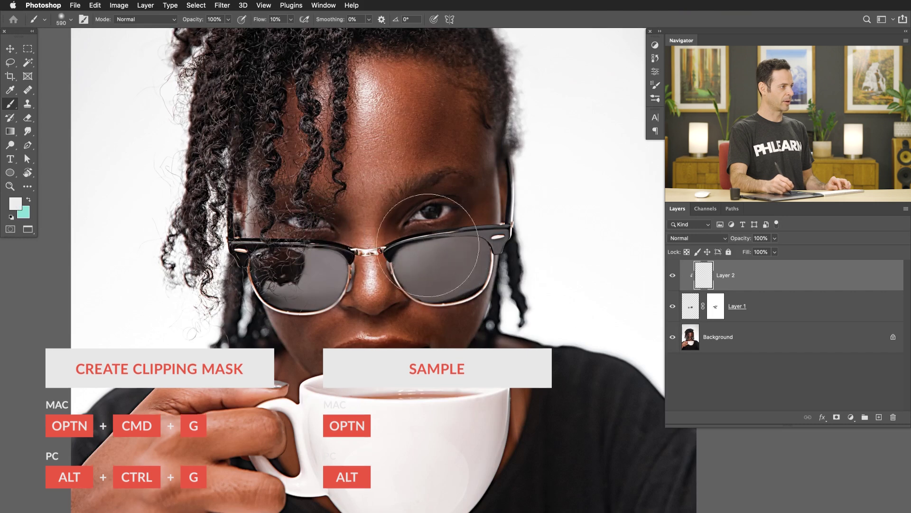
- Set Layer 2's opacity to 60% and group it together with Layer 1
{"action": "key", "text": "v"}
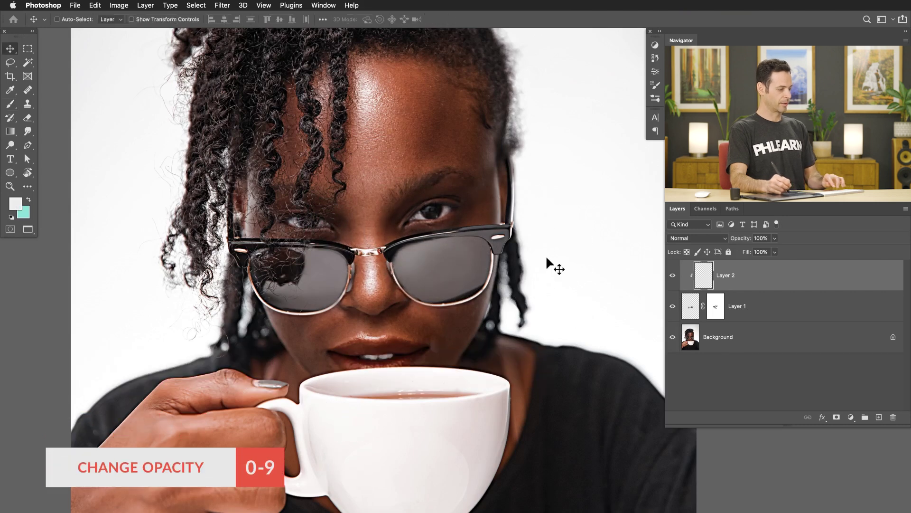
{"action": "key", "text": "6"}
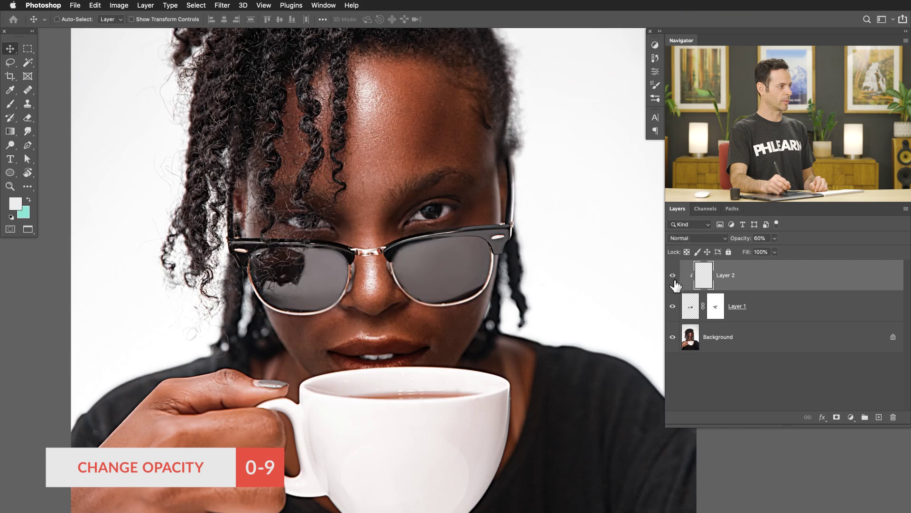
{"action": "left_click", "coordinate": [780, 308]}
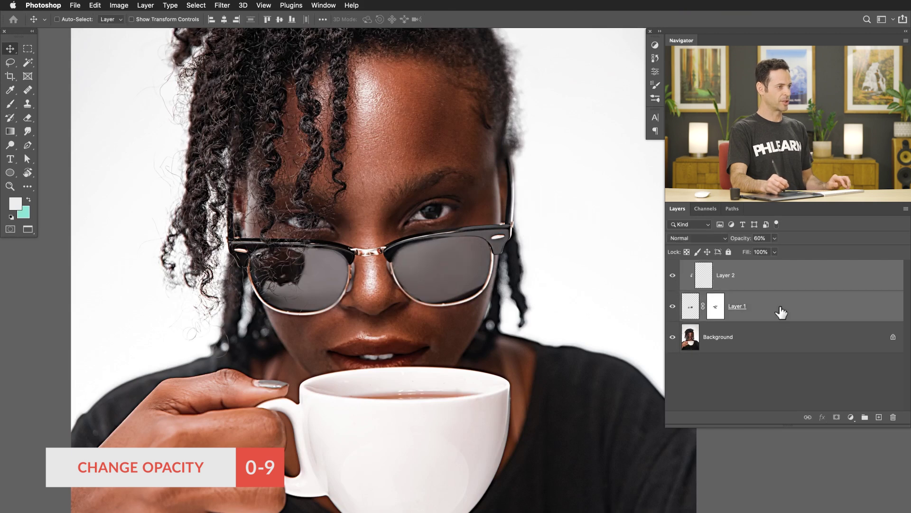
{"action": "key", "text": "super"}
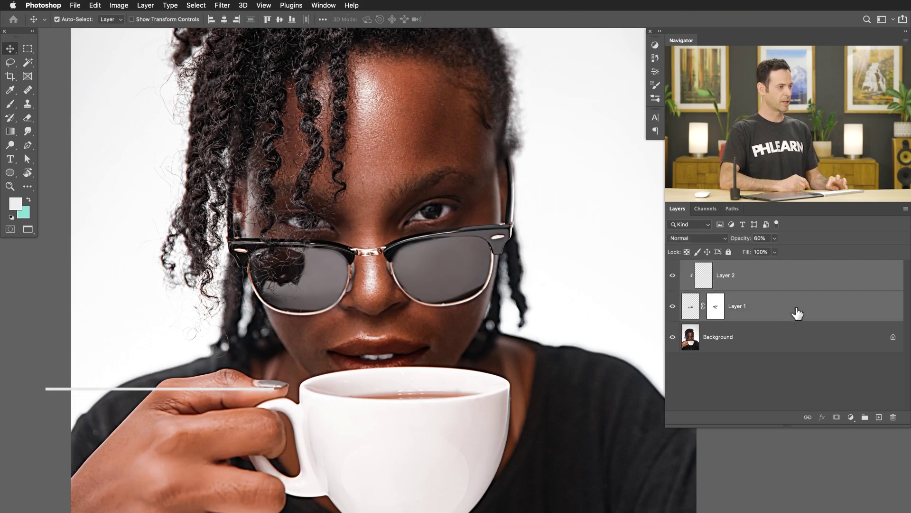
{"action": "key", "text": "super+g"}
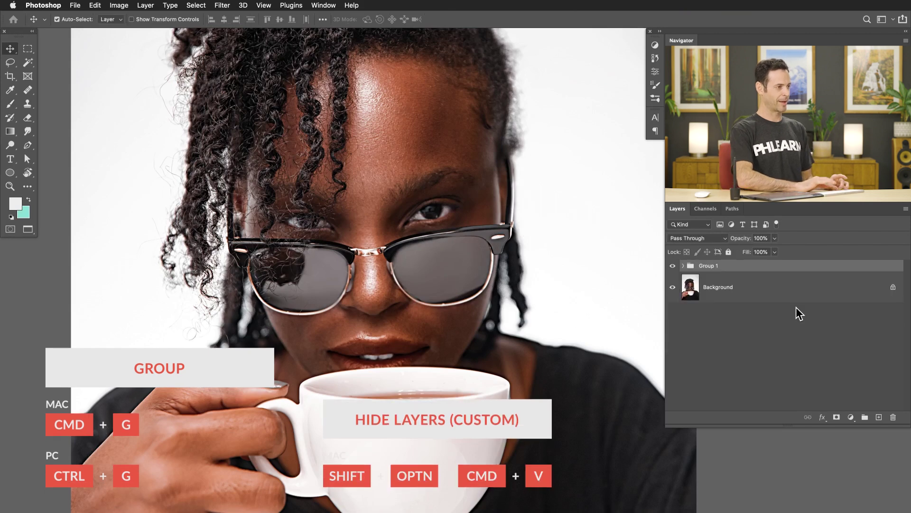
- Toggle the group's visibility to compare the sunglasses before and after the whole retouch
{"action": "key", "text": "shift+alt+super+v"}
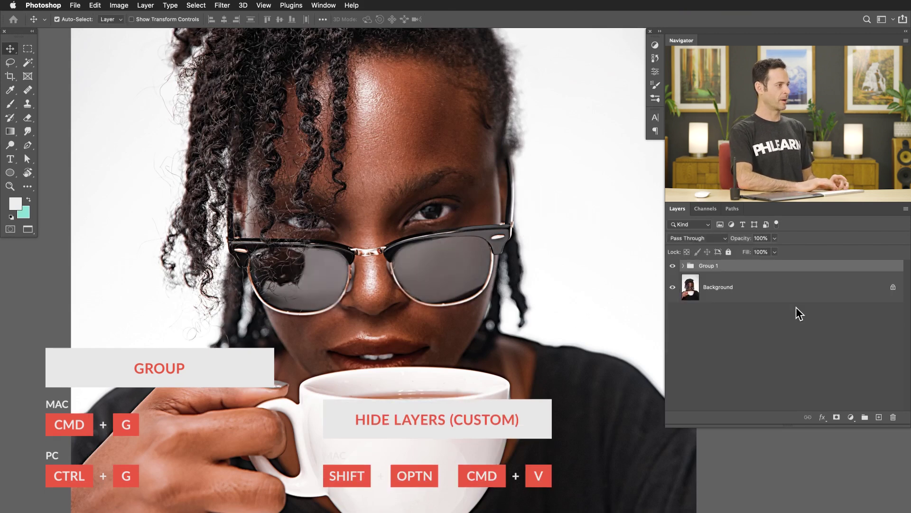
{"action": "key", "text": "shift+alt+super+v"}
{"action": "key", "text": "shift+alt+super+v"}
{"action": "key", "text": "shift+alt+super+v"}
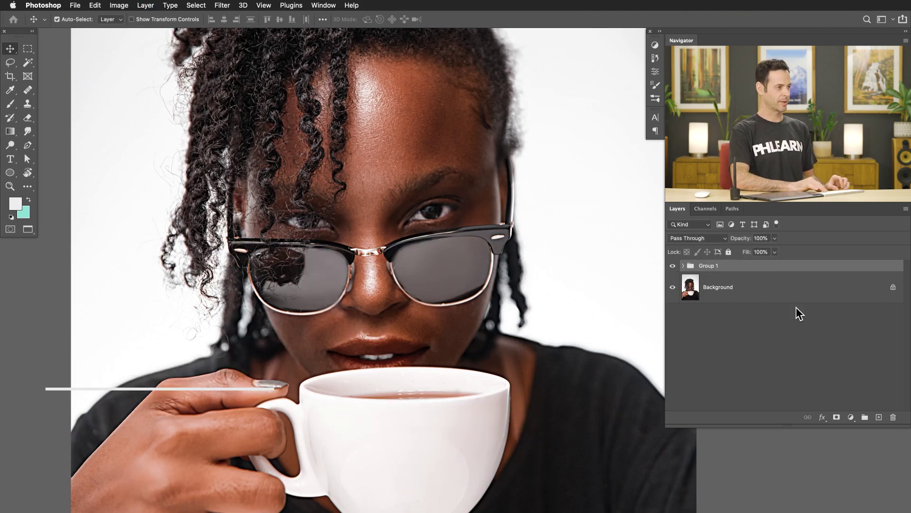
- Add a reveal-all mask to the group and paint black at 10% flow over both lenses for a faint reflection, undoing the last two strokes
{"action": "key", "text": "shift+alt+super+m"}
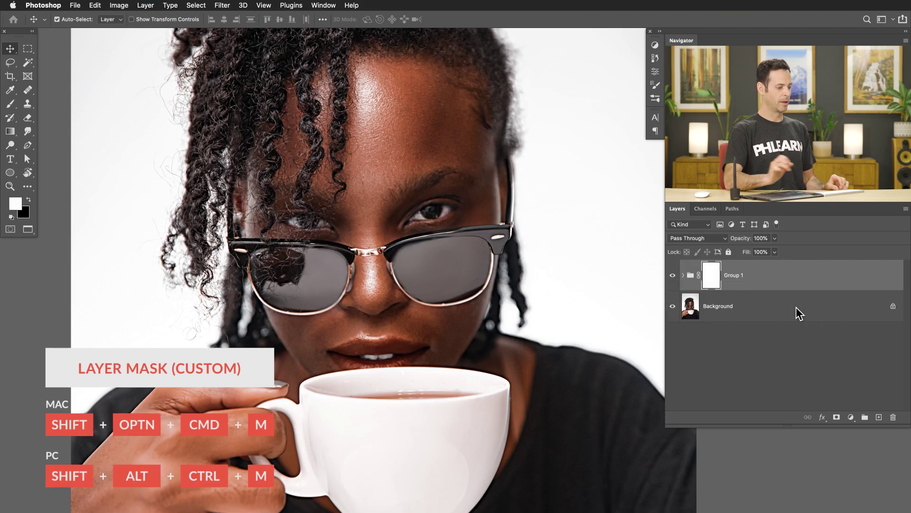
{"action": "key", "text": "b"}
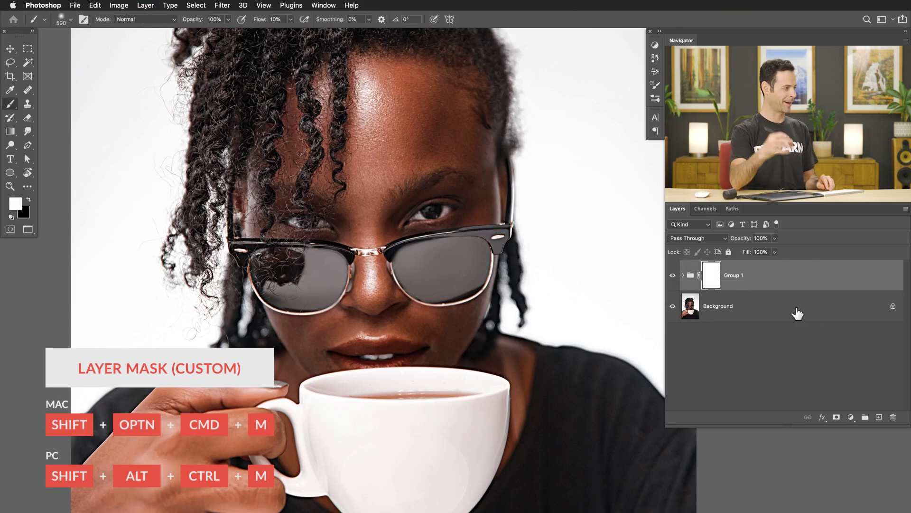
{"action": "left_click_drag", "start_coordinate": [431, 224], "coordinate": [410, 224]}
{"action": "mouse_move", "coordinate": [416, 264]}
{"action": "left_mouse_down"}
{"action": "mouse_move", "coordinate": [389, 269]}
{"action": "mouse_move", "coordinate": [398, 261]}
{"action": "left_mouse_up"}
{"action": "key", "text": "x"}
{"action": "left_click_drag", "start_coordinate": [395, 268], "coordinate": [429, 275]}
{"action": "left_click_drag", "start_coordinate": [420, 244], "coordinate": [434, 243]}
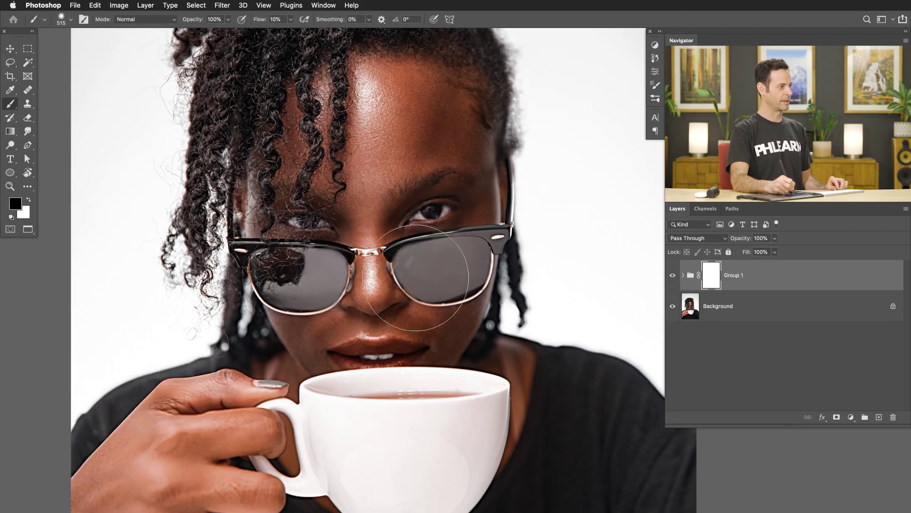
{"action": "left_click_drag", "start_coordinate": [444, 293], "coordinate": [448, 274]}
{"action": "mouse_move", "coordinate": [328, 284]}
{"action": "left_mouse_down"}
{"action": "mouse_move", "coordinate": [304, 255]}
{"action": "mouse_move", "coordinate": [342, 279]}
{"action": "left_mouse_up"}
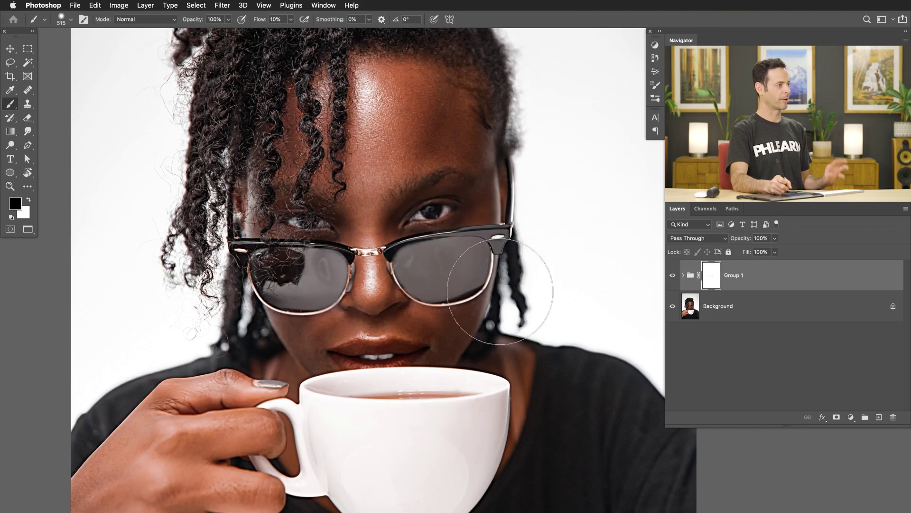
{"action": "key", "text": "super+z"}
{"action": "key", "text": "super+z"}
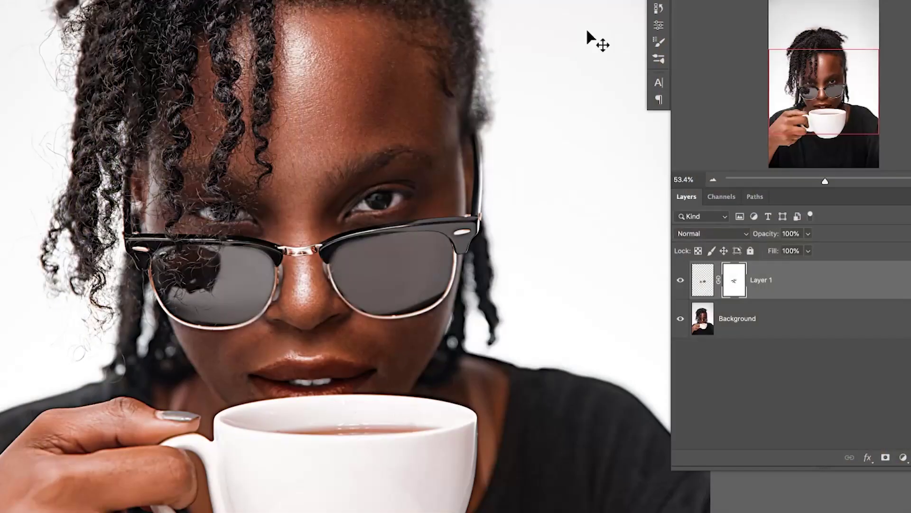
- Add a new layer clipped to Layer 1 and enlarge the brush for painting over the right-hand lens
{"action": "key", "text": "super+shift+alt+n"}
{"action": "key", "text": "super+alt+g"}
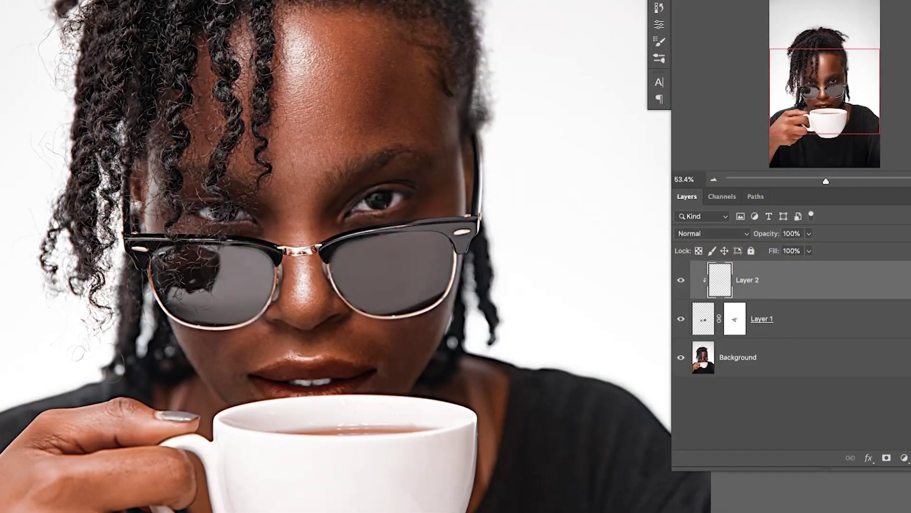
{"action": "key", "text": "bracketright"}
{"action": "key", "text": "bracketright"}
{"action": "key", "text": "bracketright"}
{"action": "key", "text": "bracketright"}
{"action": "key", "text": "bracketright"}
{"action": "key", "text": "bracketright"}
{"action": "key", "text": "bracketright"}
{"action": "key", "text": "bracketright"}
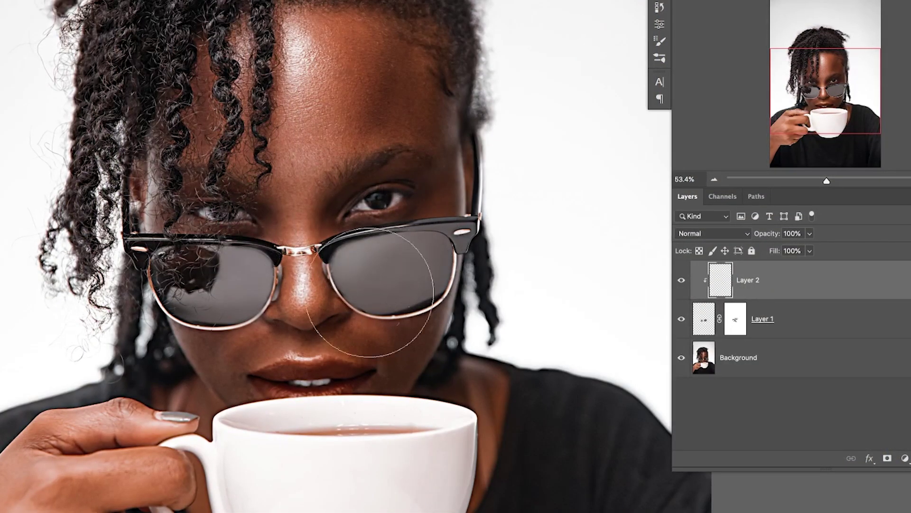